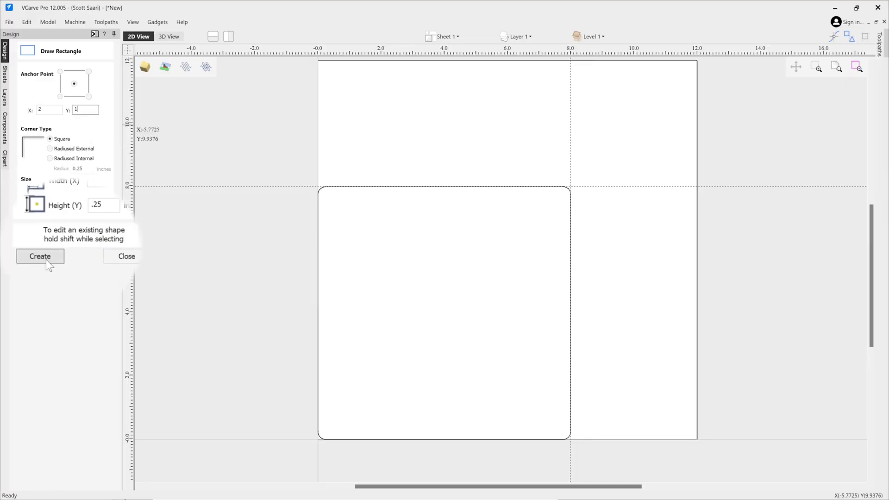
Step: Create the 8 x 0.25 inch slot rectangle and give its inside corners dog-bone fillets
{"action": "left_click", "coordinate": [46, 258]}
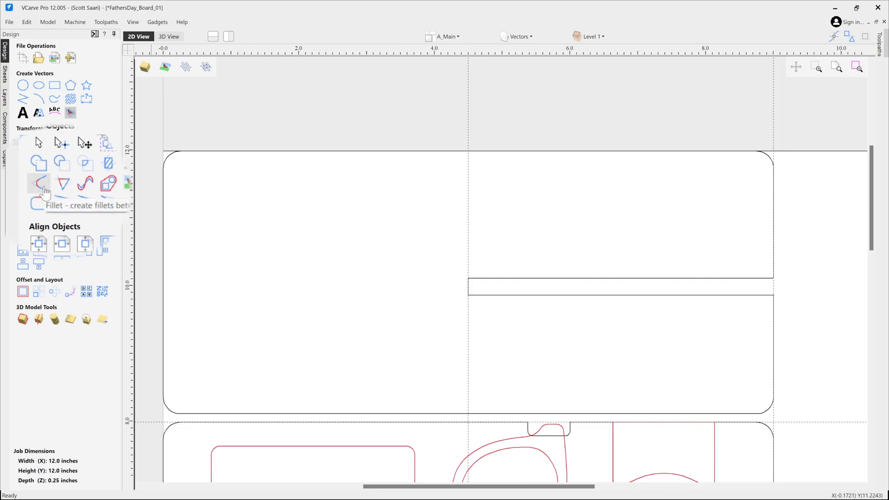
{"action": "left_click", "coordinate": [44, 187]}
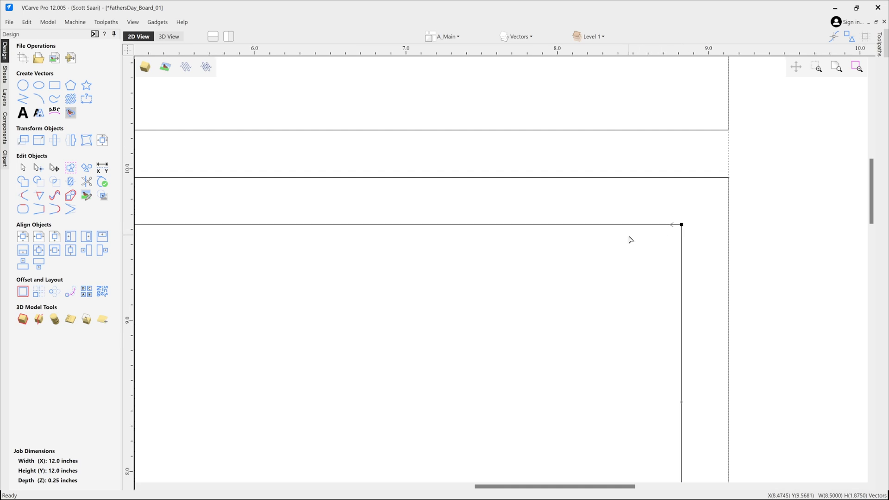
Step: Frame the upper board's long rectangle and round its corners with 0.08 inch Normal fillets
{"action": "scroll", "coordinate": [549, 246], "scroll_direction": "down", "scroll_amount": 3}
{"action": "scroll", "coordinate": [534, 260], "scroll_direction": "down", "scroll_amount": 2}
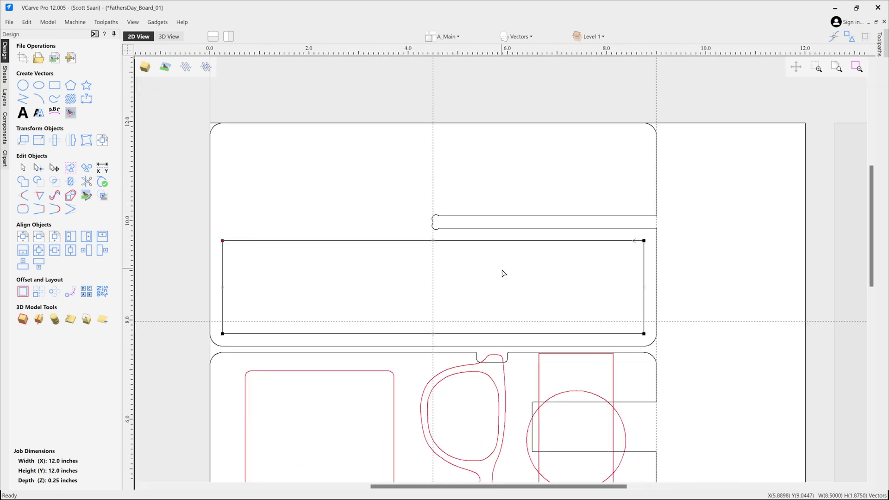
{"action": "middle_click_drag", "start_coordinate": [463, 279], "coordinate": [495, 274]}
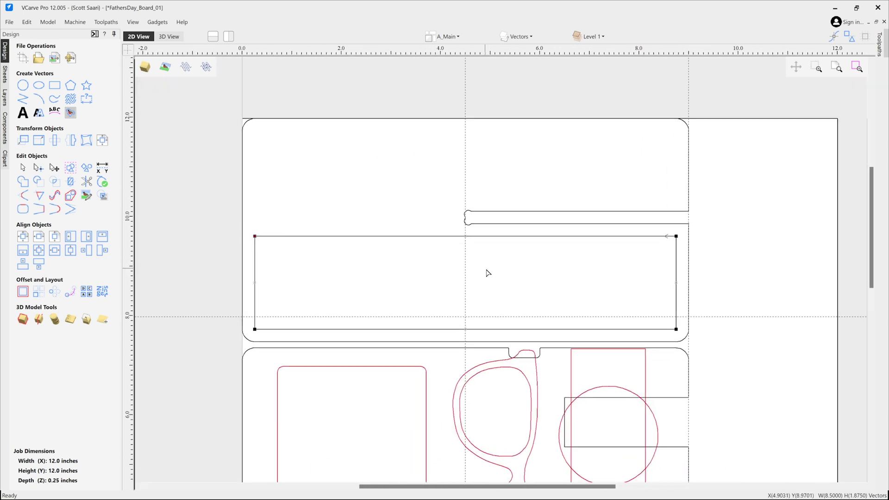
{"action": "middle_click_drag", "start_coordinate": [485, 273], "coordinate": [490, 186]}
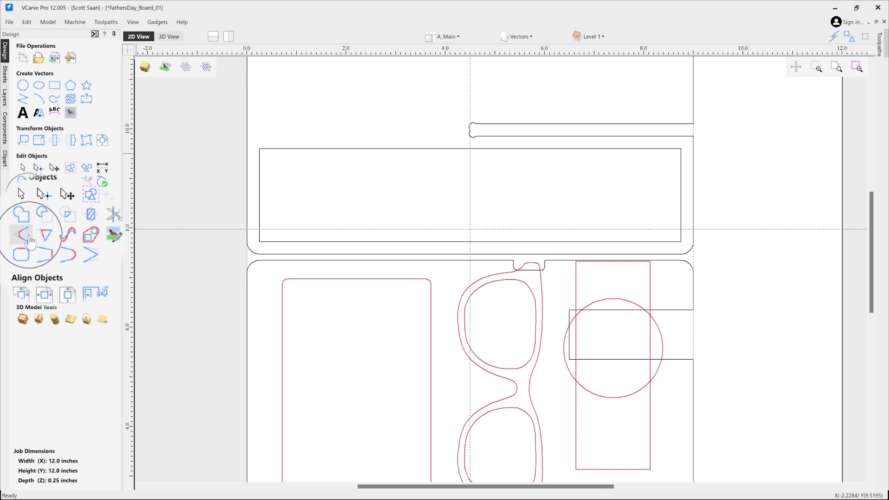
{"action": "left_click", "coordinate": [23, 195]}
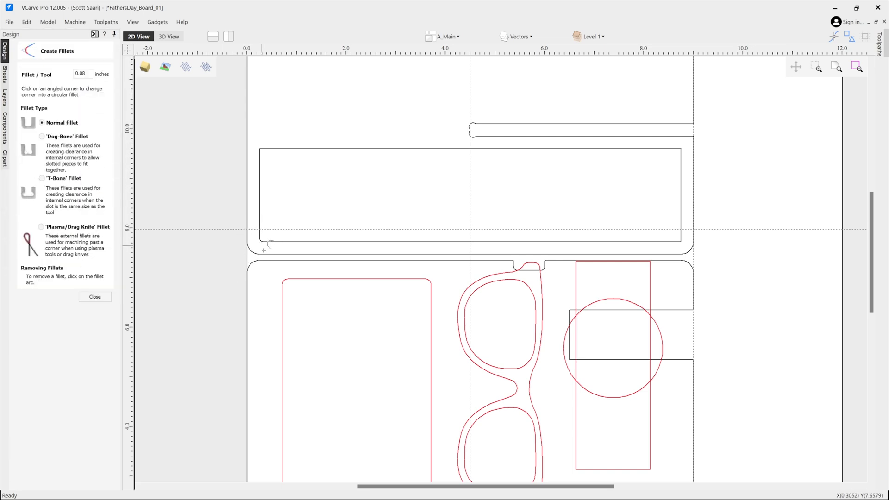
{"action": "scroll", "coordinate": [266, 240], "scroll_direction": "up", "scroll_amount": 3}
{"action": "scroll", "coordinate": [267, 240], "scroll_direction": "down", "scroll_amount": 5}
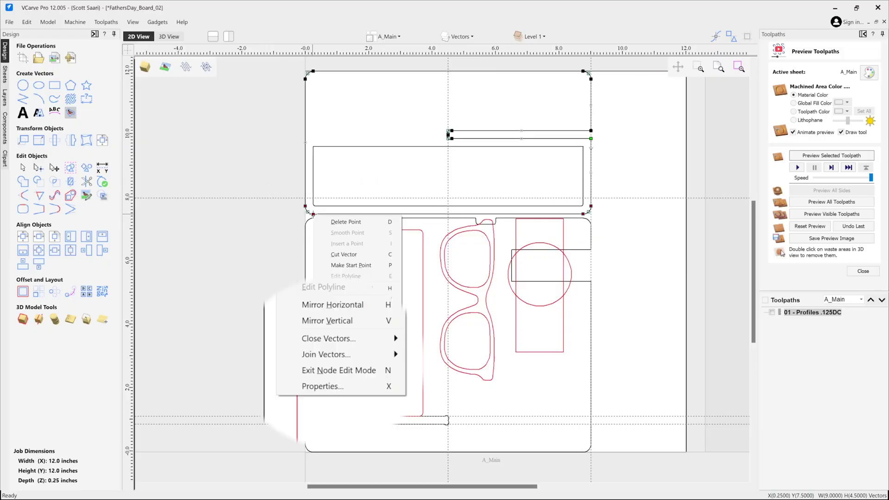
Step: Move the selected upper-board outline node up by 0.1 inch with Relative Y in its Properties
{"action": "left_click", "coordinate": [316, 387]}
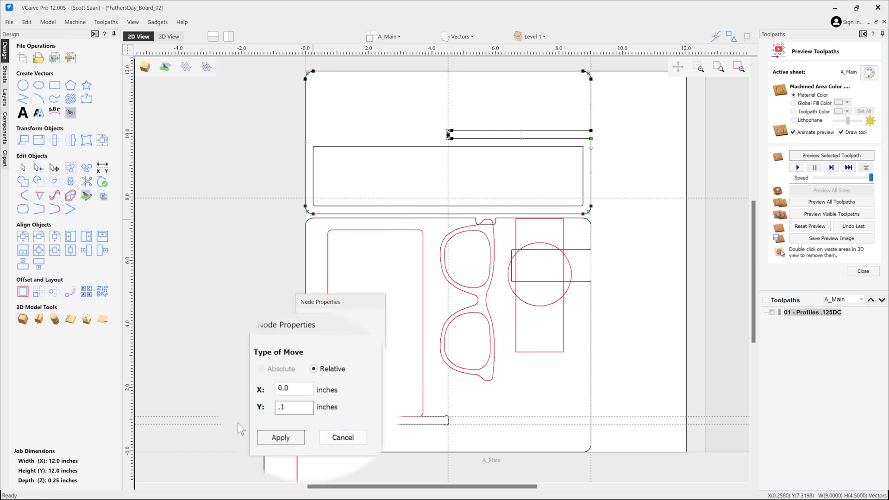
{"action": "left_click", "coordinate": [279, 438]}
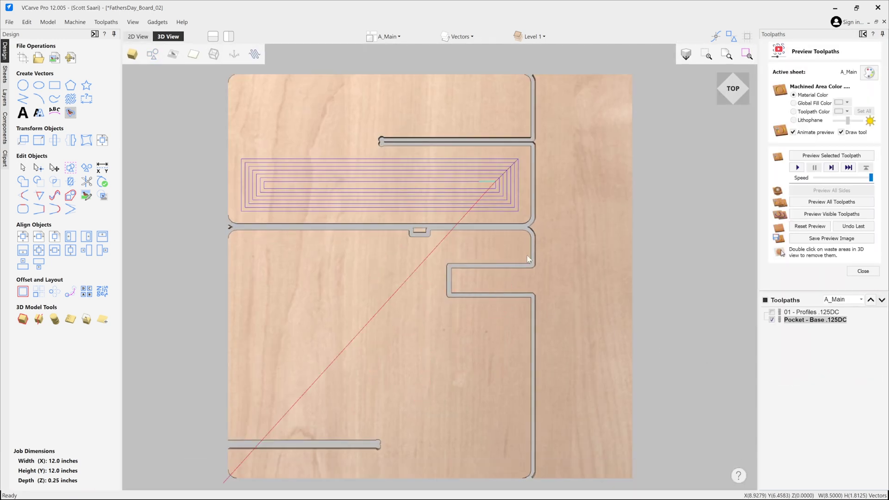
Step: Tilt the 3D preview to inspect the machined charger pocket on the board
{"action": "left_click_drag", "start_coordinate": [357, 180], "coordinate": [576, 218]}
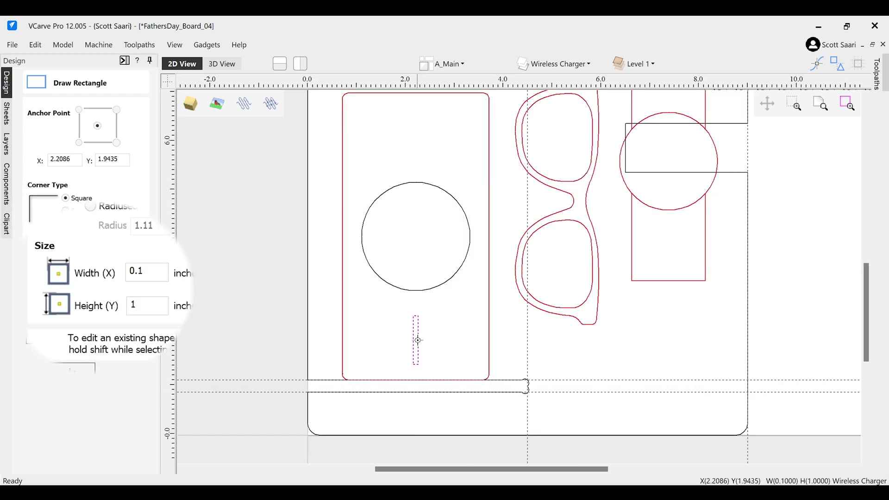
Step: Create the thin 0.1-inch-wide cable channel rectangle below the 2.22-inch charger circle
{"action": "double_click", "coordinate": [133, 307]}
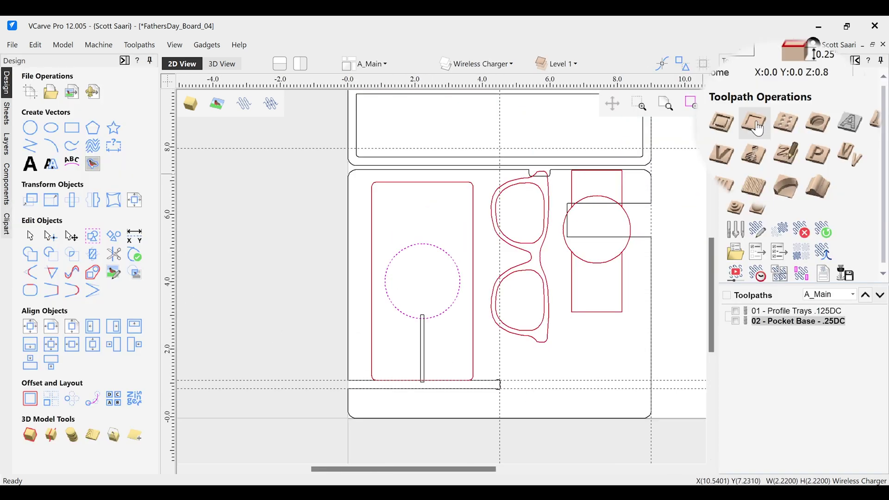
{"action": "left_click", "coordinate": [774, 124]}
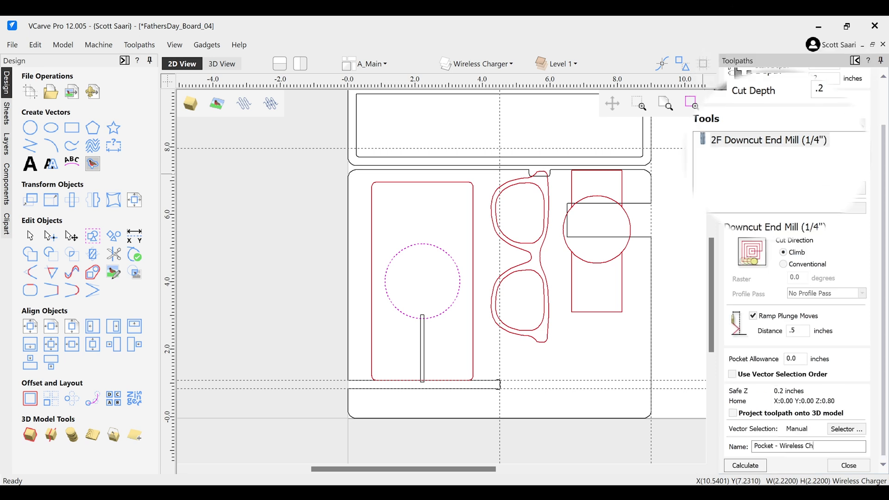
Step: Calculate the Pocket - Wireless Charger toolpath, then replace its 1/4 inch cutter with the 2F End Mill (1/16")
{"action": "key", "text": "Return"}
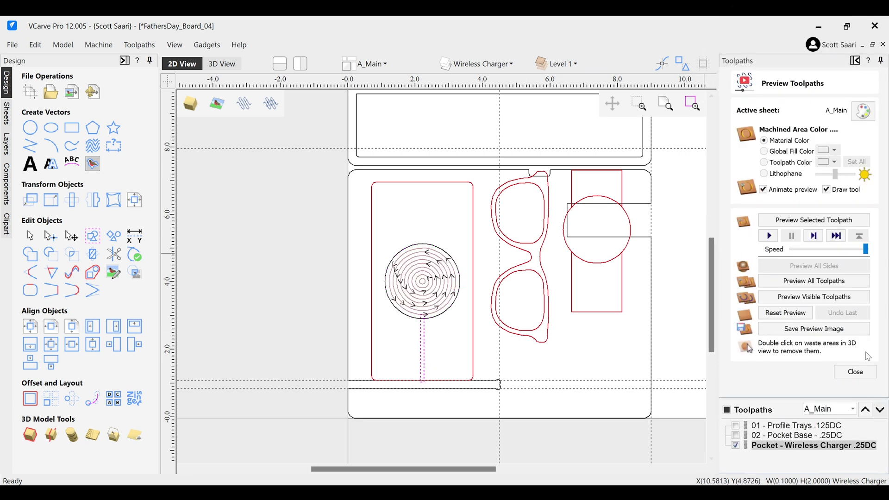
{"action": "left_click", "coordinate": [855, 372]}
{"action": "left_click", "coordinate": [760, 144]}
{"action": "left_click", "coordinate": [798, 236]}
{"action": "left_click", "coordinate": [750, 236]}
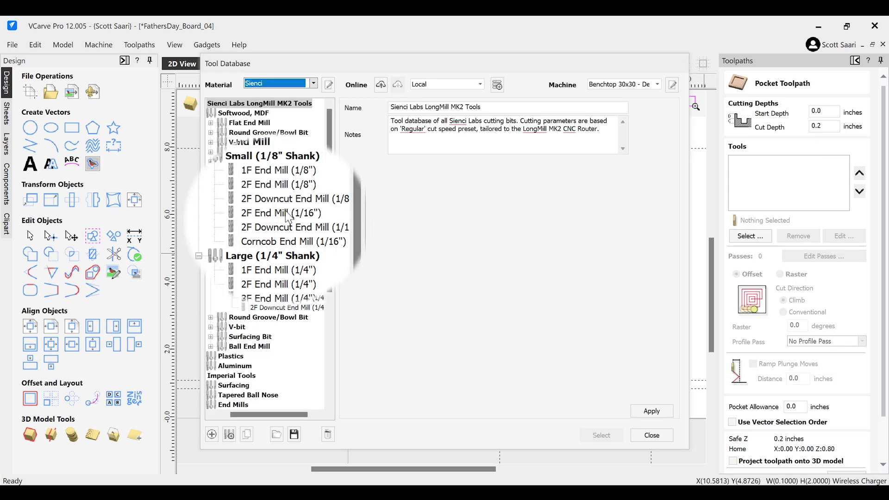
{"action": "left_click", "coordinate": [285, 214]}
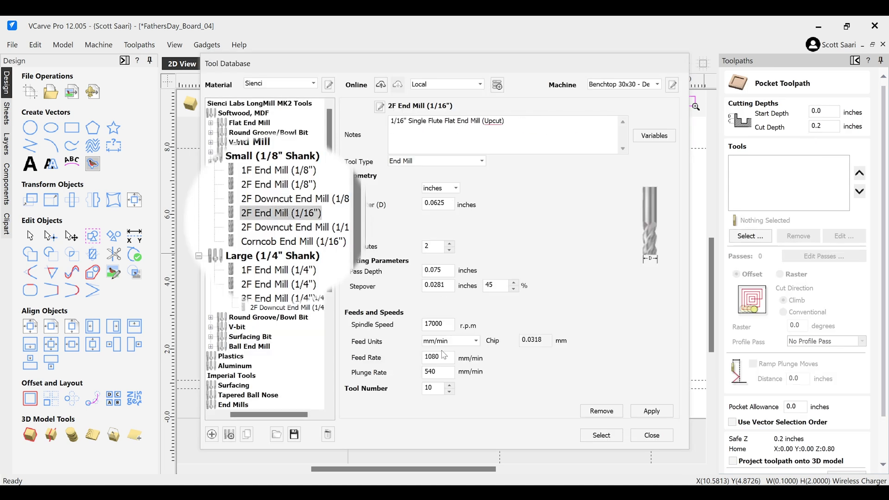
{"action": "left_click", "coordinate": [602, 436]}
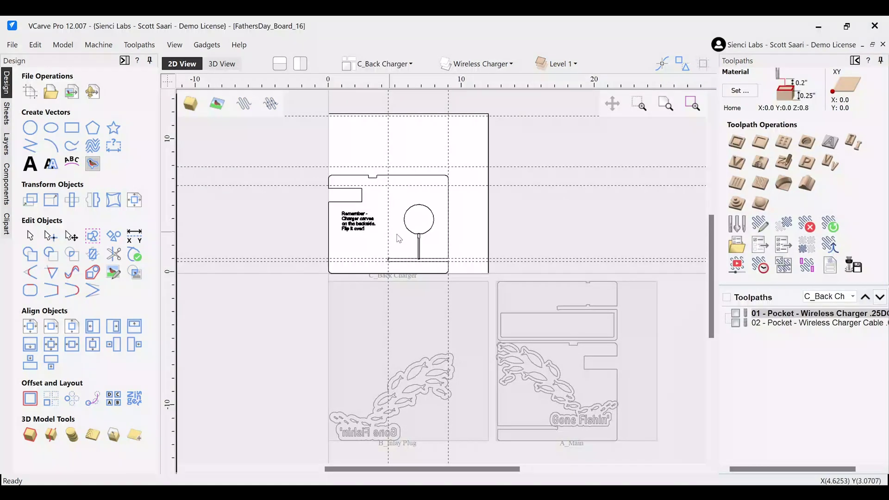
Step: Zoom in on the C_Back Charger sheet to view its charger and cable pocket toolpaths
{"action": "scroll", "coordinate": [384, 221], "scroll_direction": "up", "scroll_amount": 4}
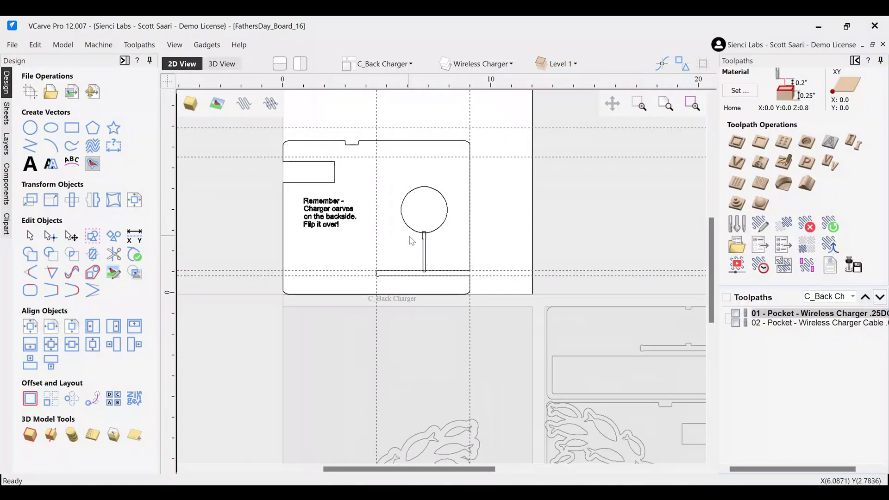
{"action": "scroll", "coordinate": [384, 221], "scroll_direction": "up", "scroll_amount": 2}
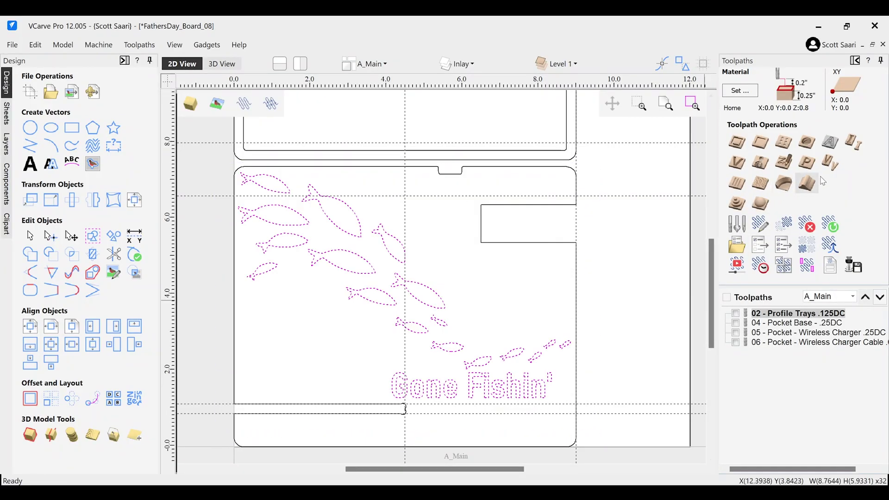
{"action": "left_click", "coordinate": [837, 166]}
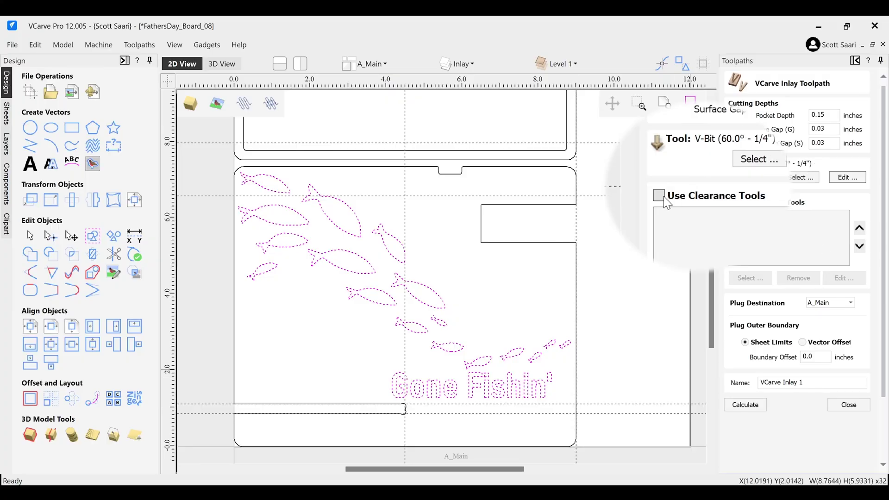
Step: Turn on Use Clearance Tools for the 60° V-bit inlay toolpath
{"action": "left_click", "coordinate": [660, 196]}
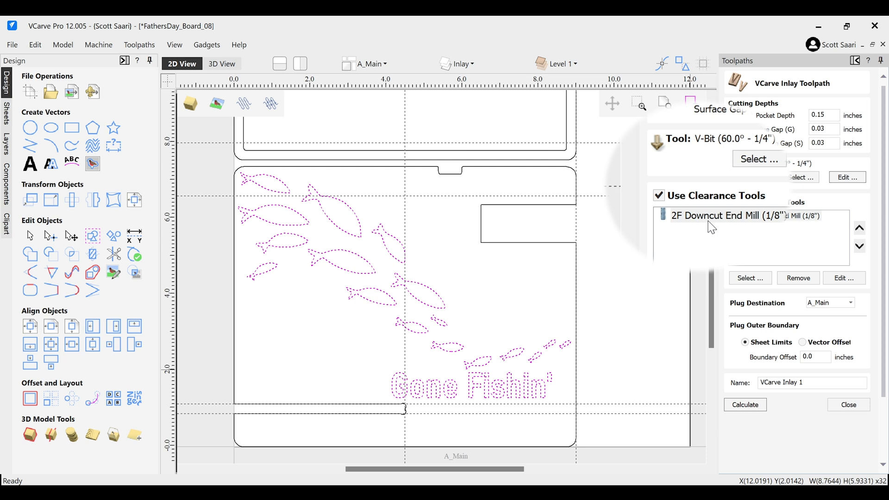
Step: Select the 2F Downcut End Mill (1/8") as the clearance tool and change its plunge rate
{"action": "left_click", "coordinate": [771, 218]}
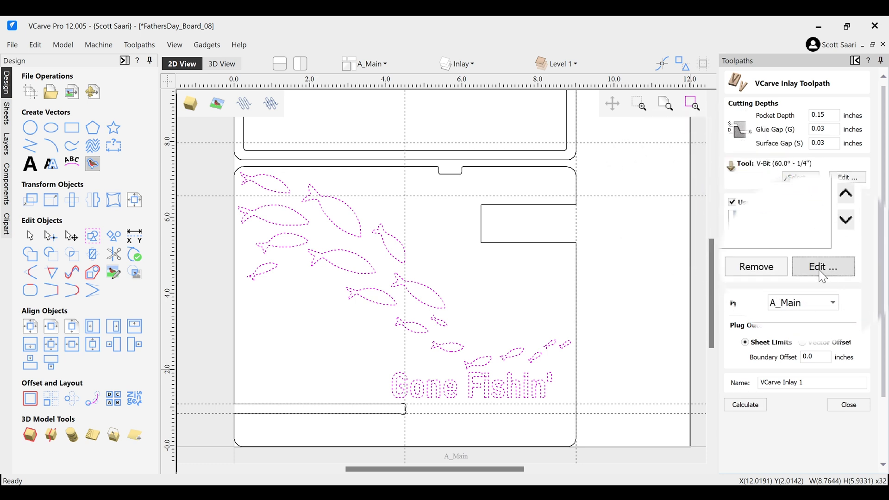
{"action": "left_click", "coordinate": [844, 279]}
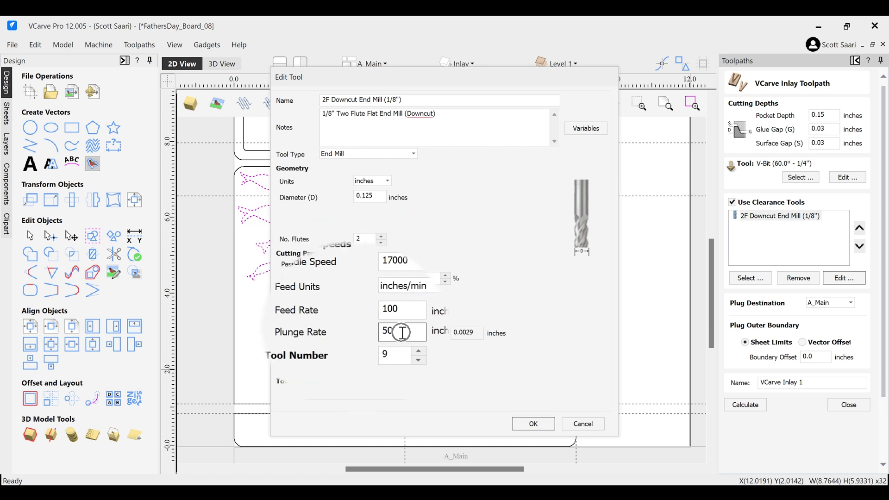
{"action": "left_click", "coordinate": [532, 425]}
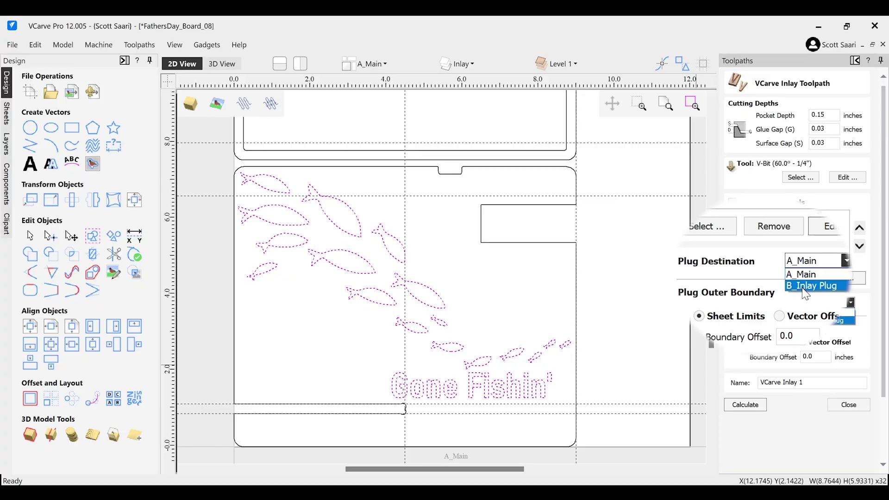
Step: Set the inlay's Plug Destination to the B_Inlay Plug sheet
{"action": "left_click", "coordinate": [803, 287]}
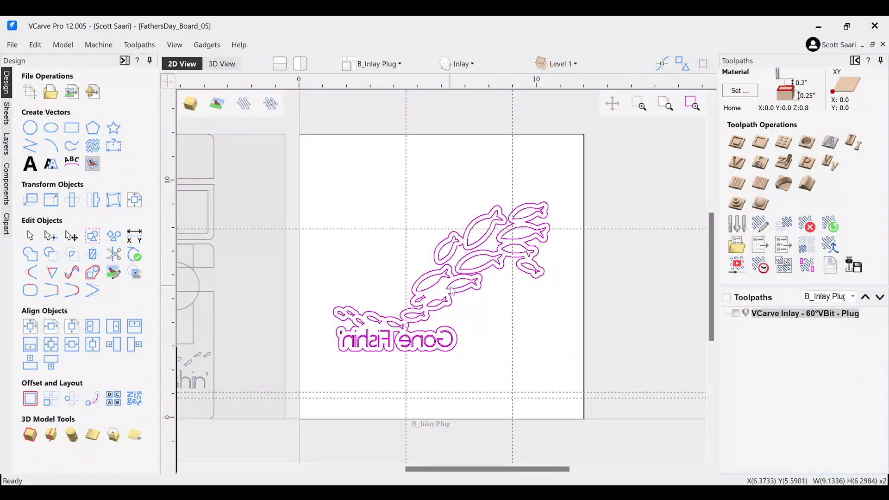
Step: Drag the mirrored plug vectors down and left toward the B_Inlay Plug sheet's lower-left corner
{"action": "left_click_drag", "start_coordinate": [454, 289], "coordinate": [439, 346]}
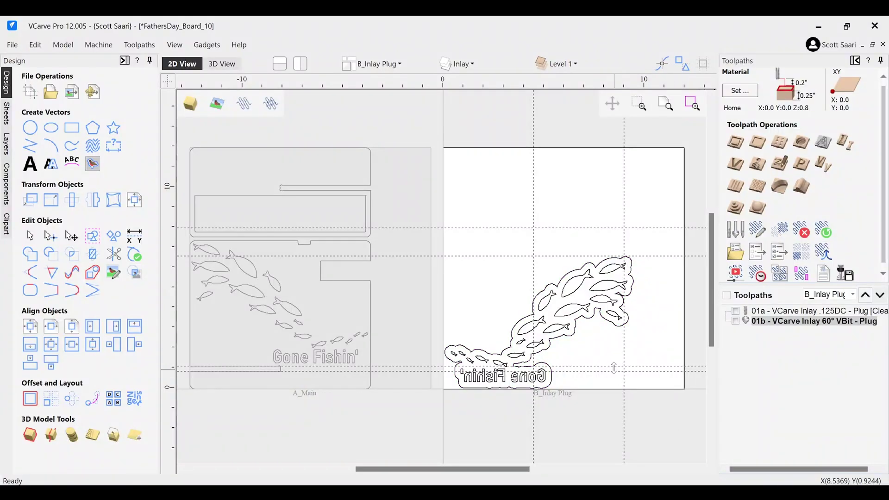
Step: Profile the plug outline on-line, 0.25 in deep with the 1/4" downcut end mill, named Plug Profile .25DC
{"action": "scroll", "coordinate": [614, 368], "scroll_direction": "up", "scroll_amount": 3}
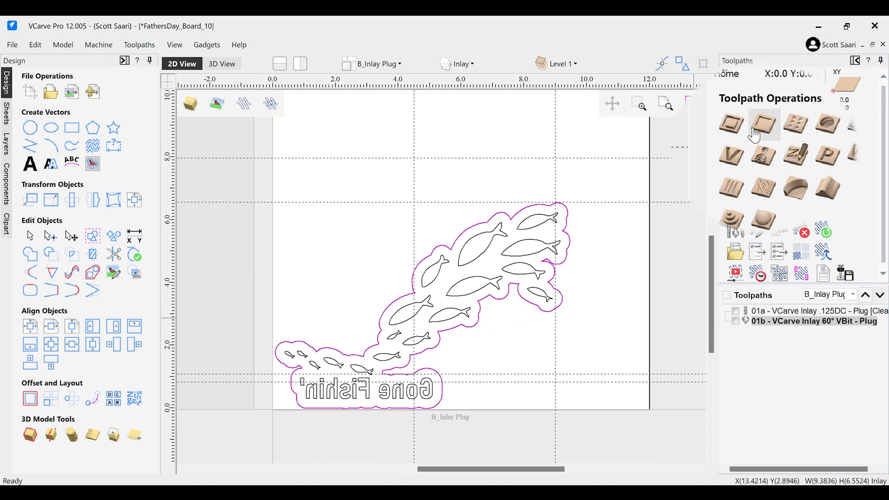
{"action": "left_click", "coordinate": [732, 125]}
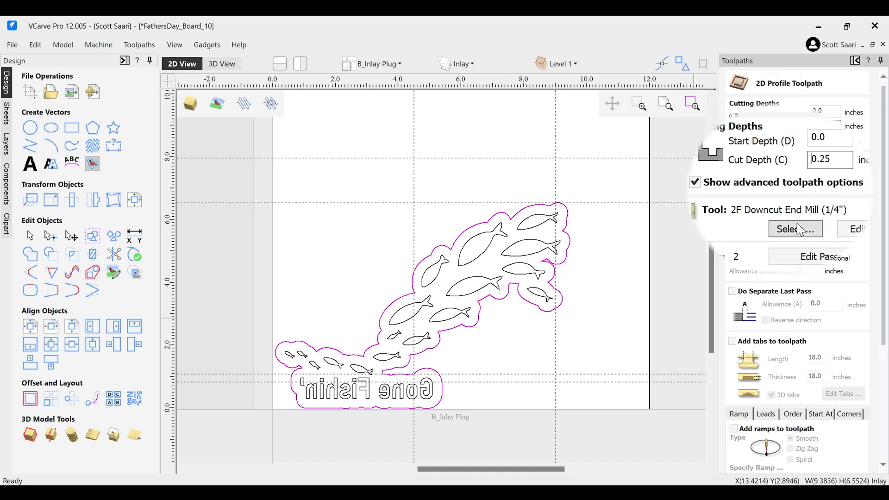
{"action": "left_click", "coordinate": [857, 228]}
{"action": "left_click", "coordinate": [528, 423]}
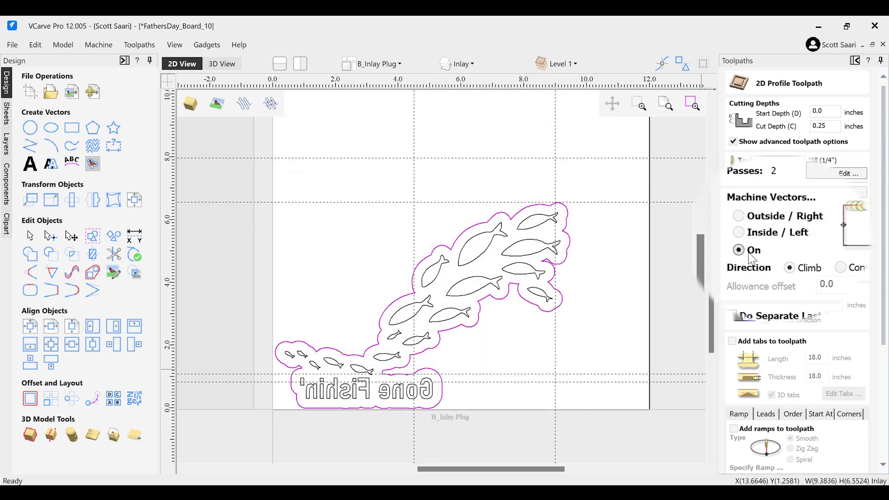
{"action": "scroll", "coordinate": [797, 447], "scroll_direction": "down", "scroll_amount": 5}
{"action": "double_click", "coordinate": [796, 445]}
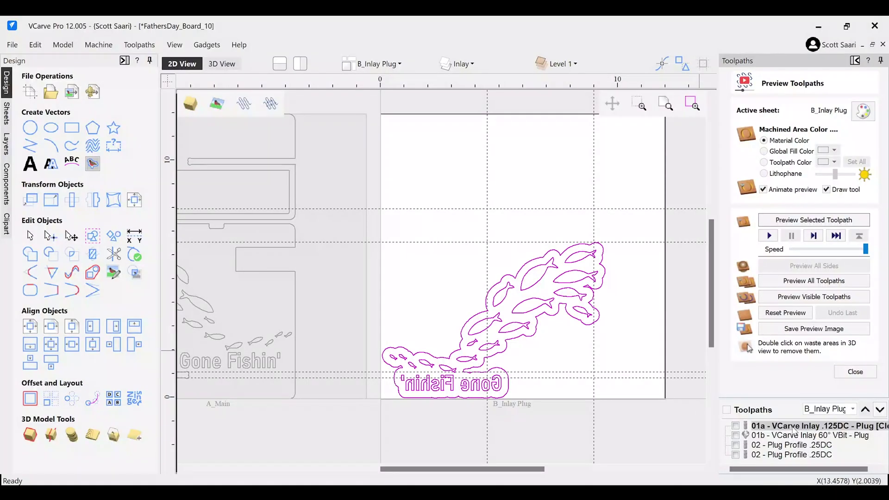
Step: Open the inlay pocket toolpath to inspect its settings
{"action": "double_click", "coordinate": [794, 432]}
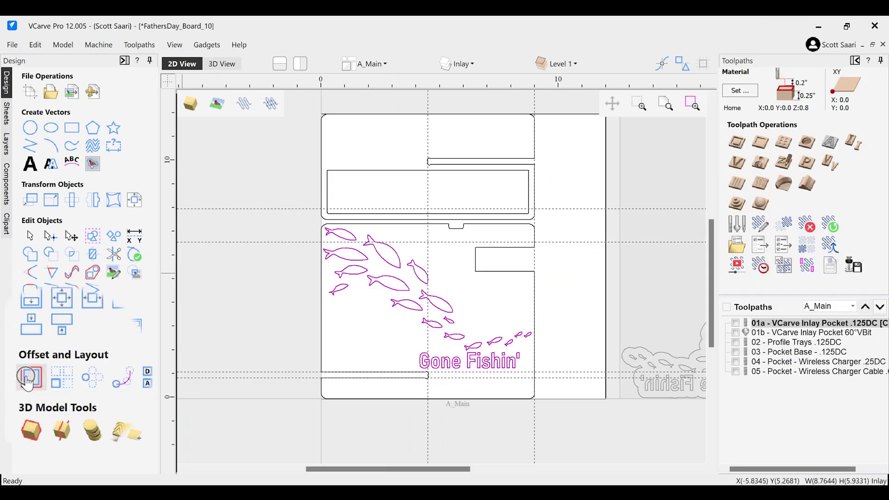
Step: Offset the selected fish and Gone Fishin' lettering outwards by 0.2 in
{"action": "left_click", "coordinate": [28, 379]}
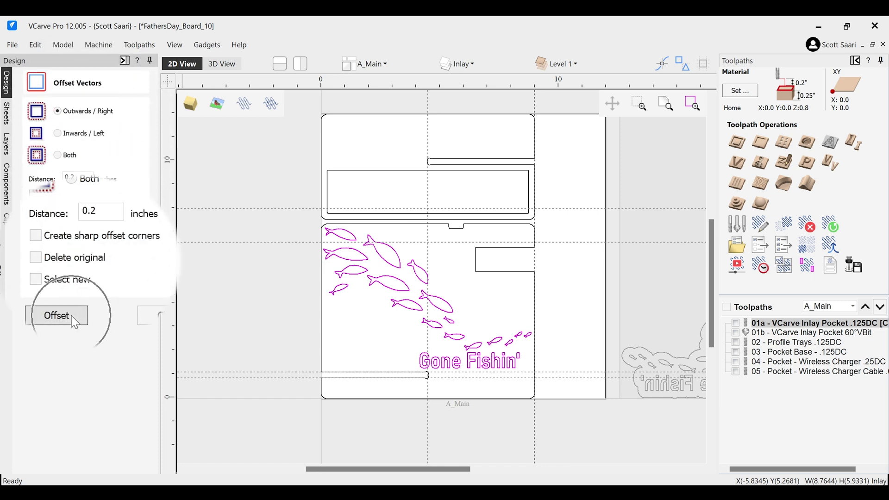
{"action": "left_click", "coordinate": [57, 315]}
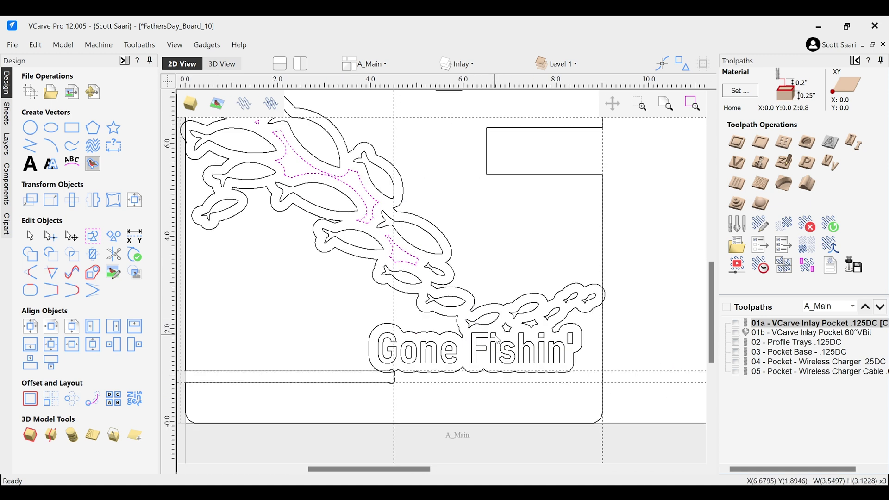
{"action": "scroll", "coordinate": [469, 309], "scroll_direction": "down", "scroll_amount": 2}
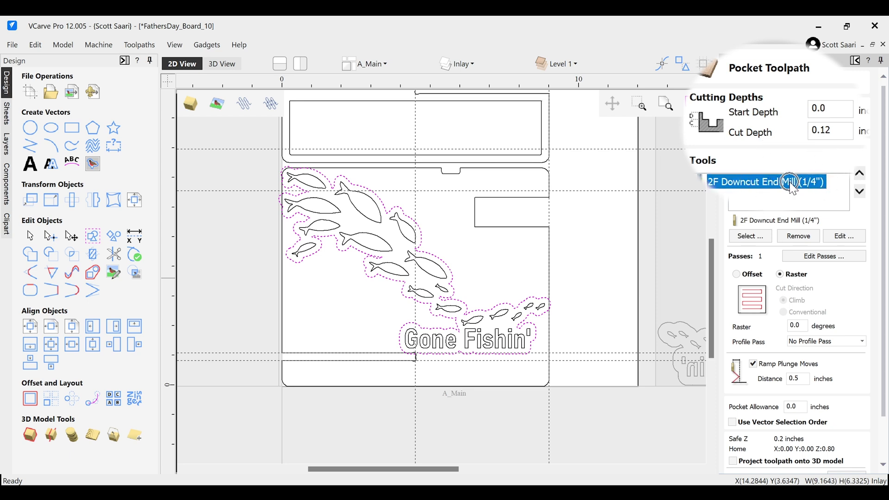
Step: Calculate the 0.12 in raster pocket using the 1/4" downcut end mill and preview it
{"action": "scroll", "coordinate": [829, 222], "scroll_direction": "down", "scroll_amount": 2}
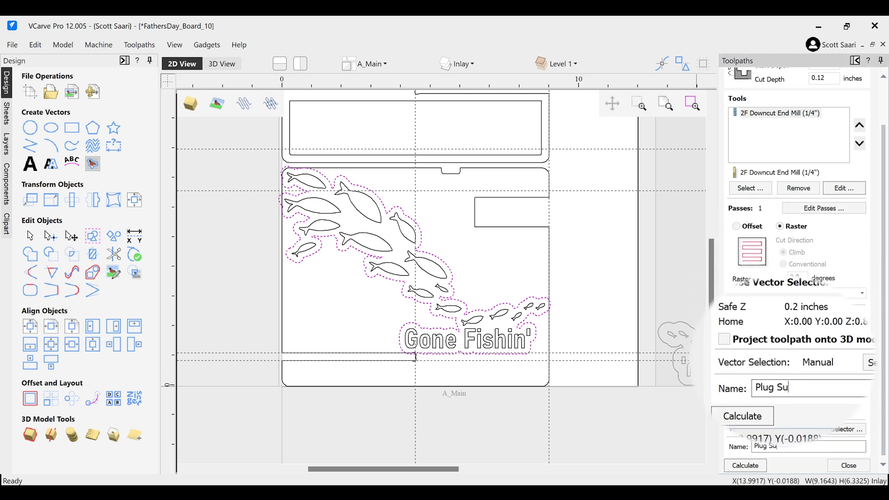
{"action": "left_click", "coordinate": [746, 465]}
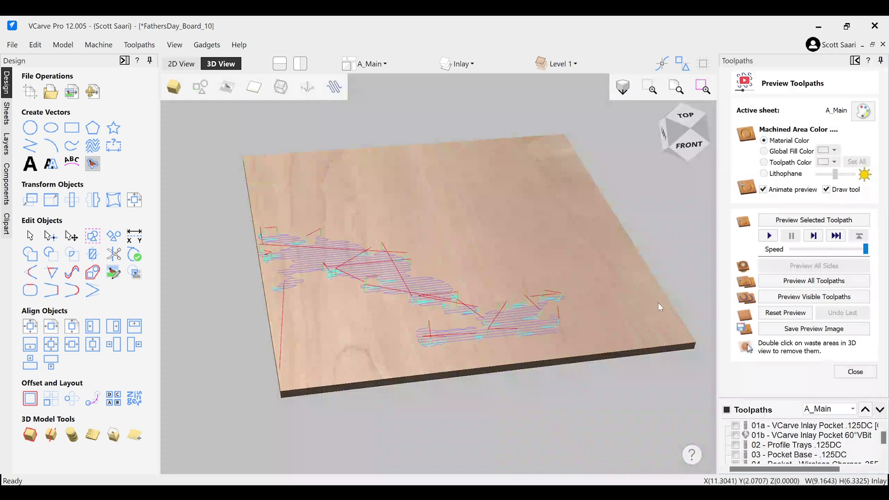